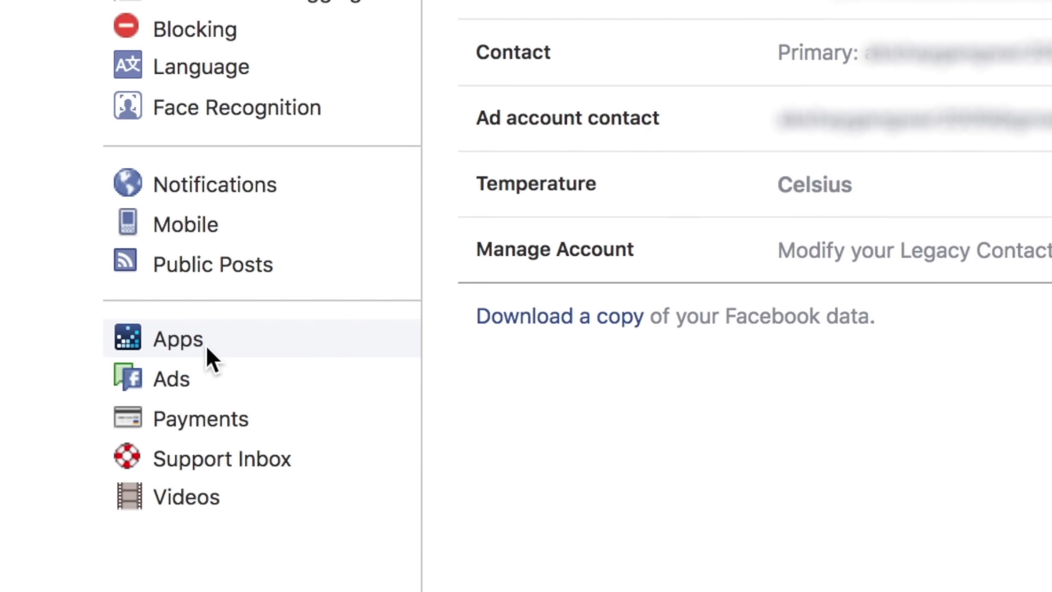
# Remove Clash of Clans from the apps connected to the Facebook account
pyautogui.click(206, 346)
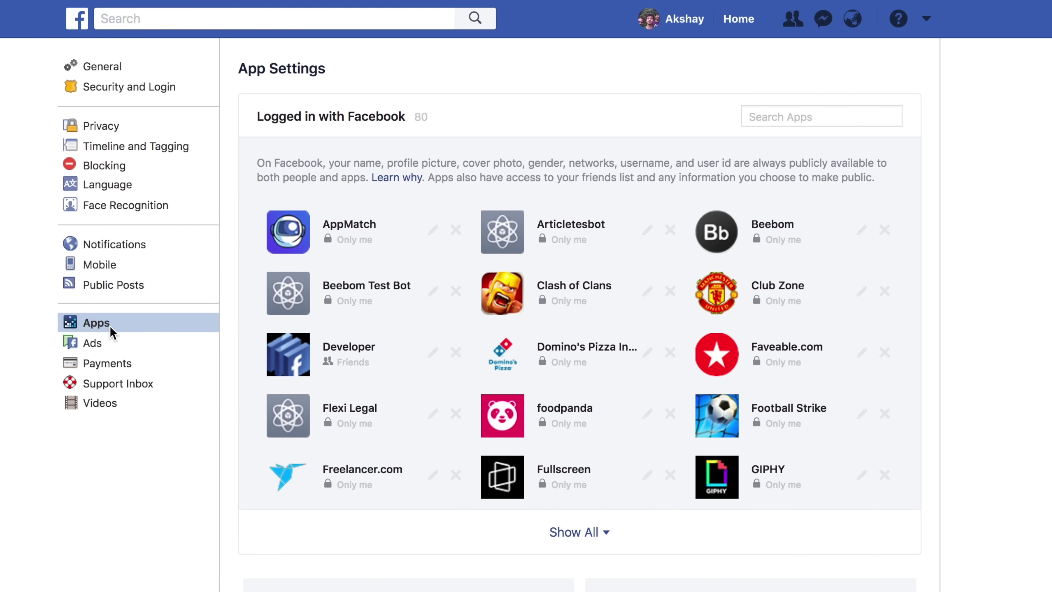
pyautogui.click(670, 291)
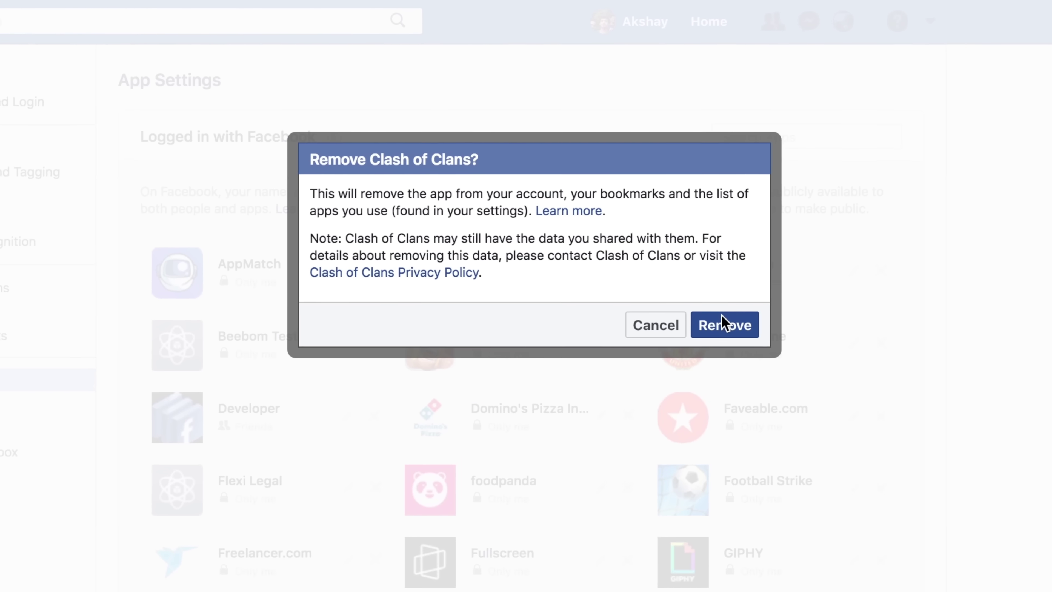
pyautogui.click(717, 332)
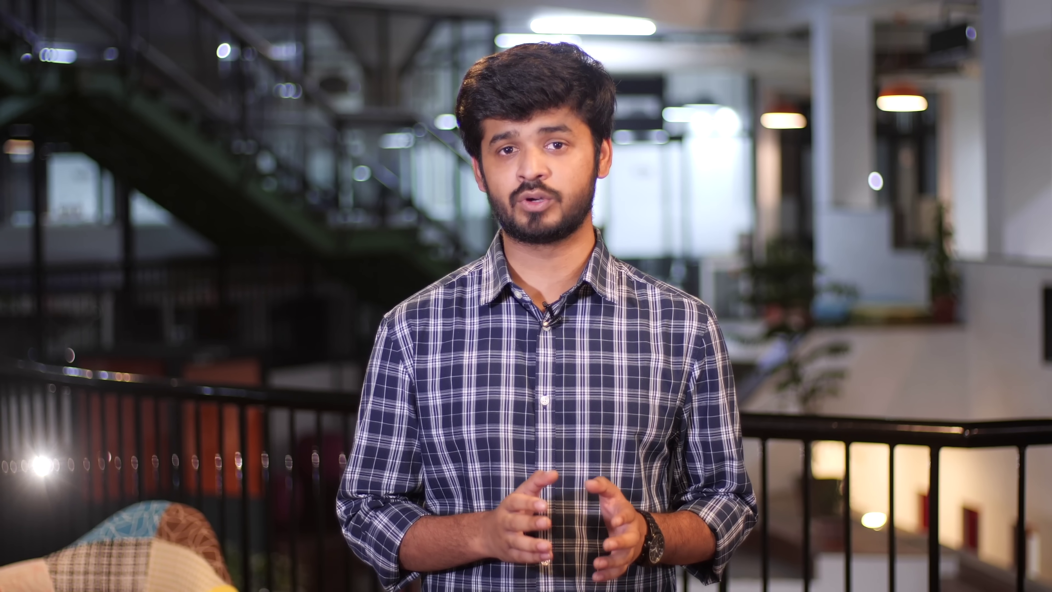
# Open the Apps Others Use editing panel on the App Settings page
pyautogui.scroll(-7, 513, 563)
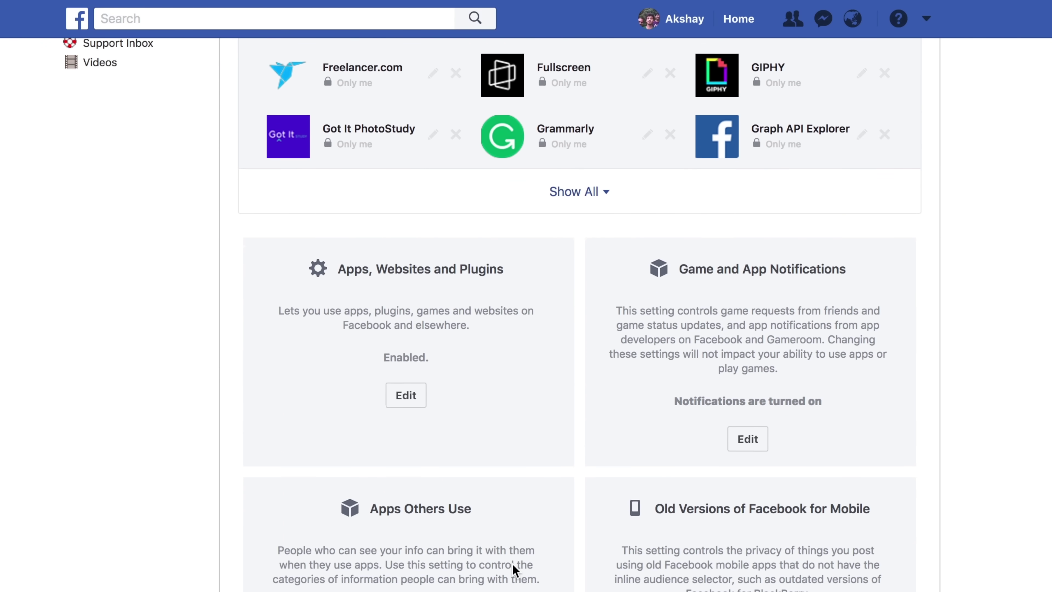
pyautogui.click(414, 472)
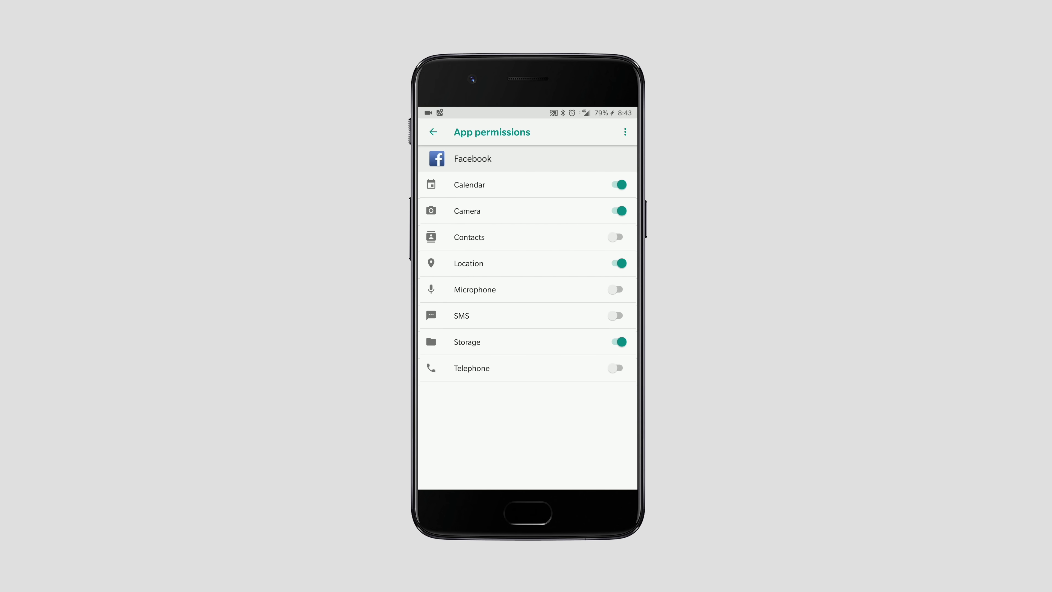
# Revoke Facebook's Calendar and Storage permissions in Android settings
pyautogui.click(618, 184)
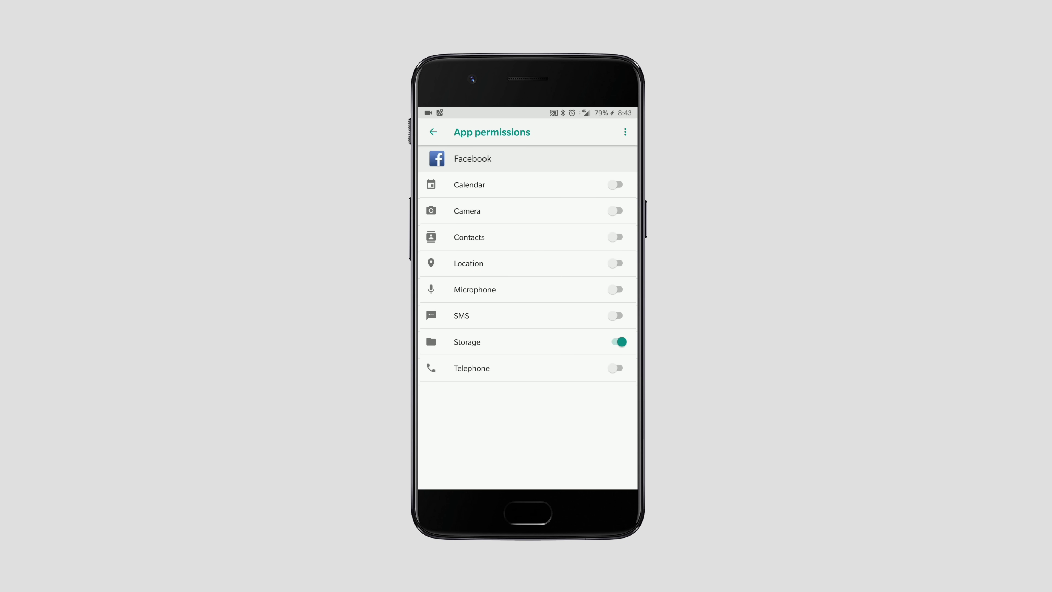
pyautogui.click(616, 342)
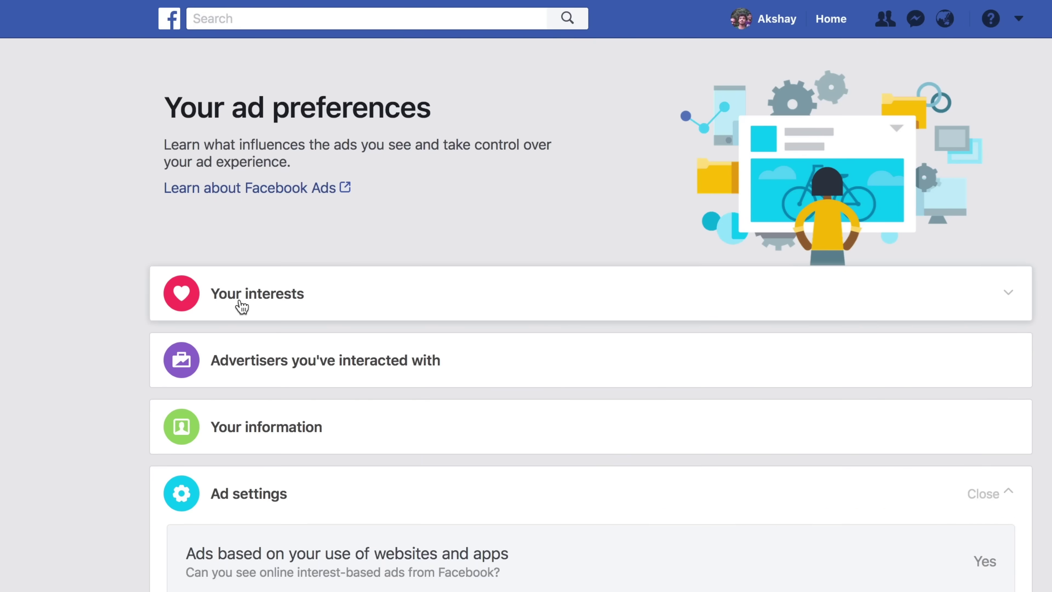
pyautogui.scroll(-2, 237, 305)
# Expand Your information, view Your categories, and reveal the Ad settings section
pyautogui.click(292, 349)
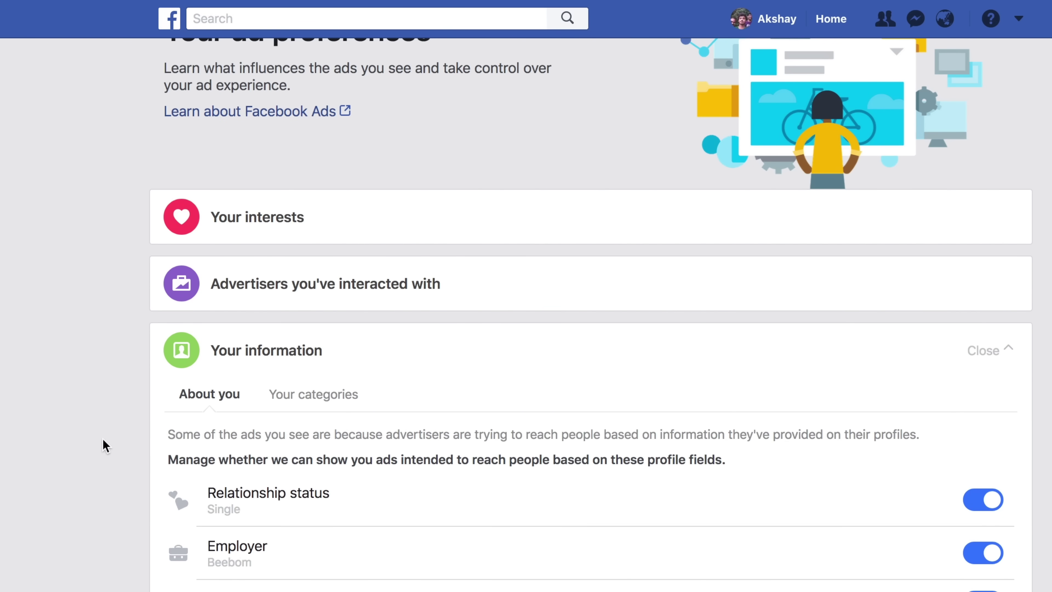
pyautogui.scroll(-5, 106, 446)
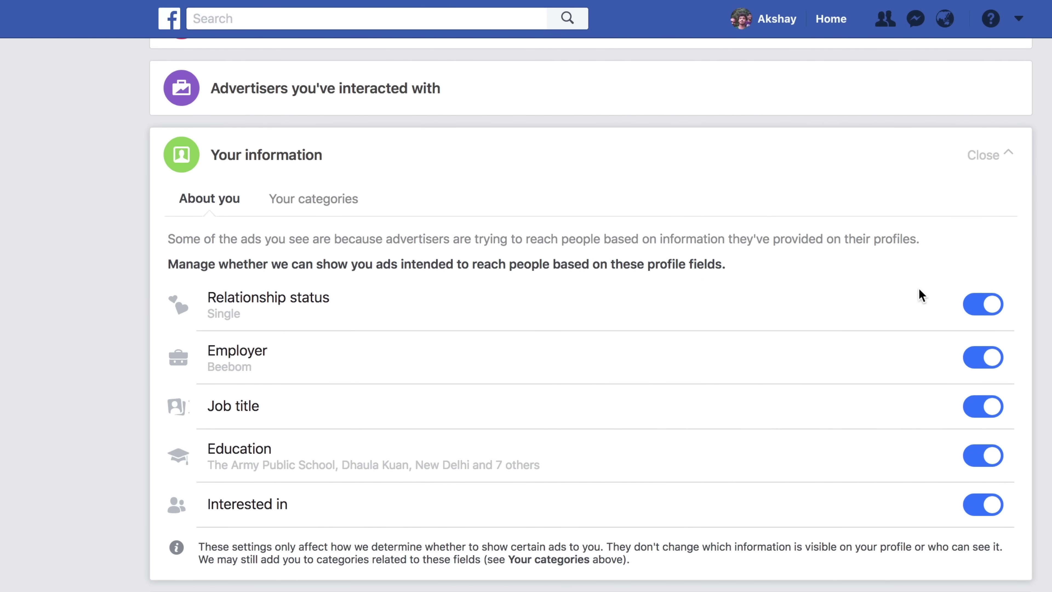
pyautogui.click(333, 202)
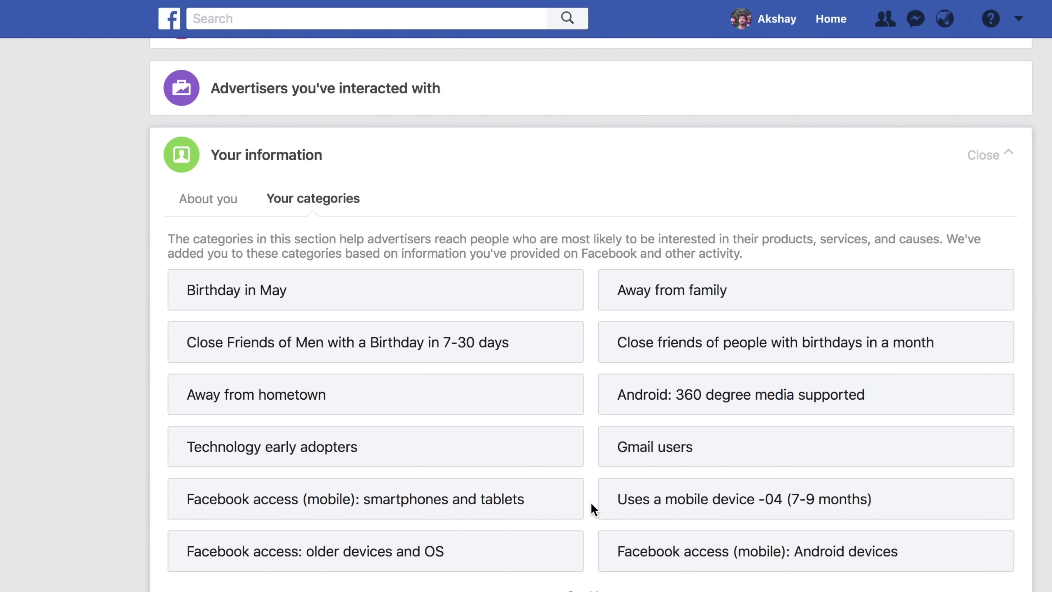
pyautogui.scroll(-2, 565, 240)
pyautogui.moveTo(565, 241)
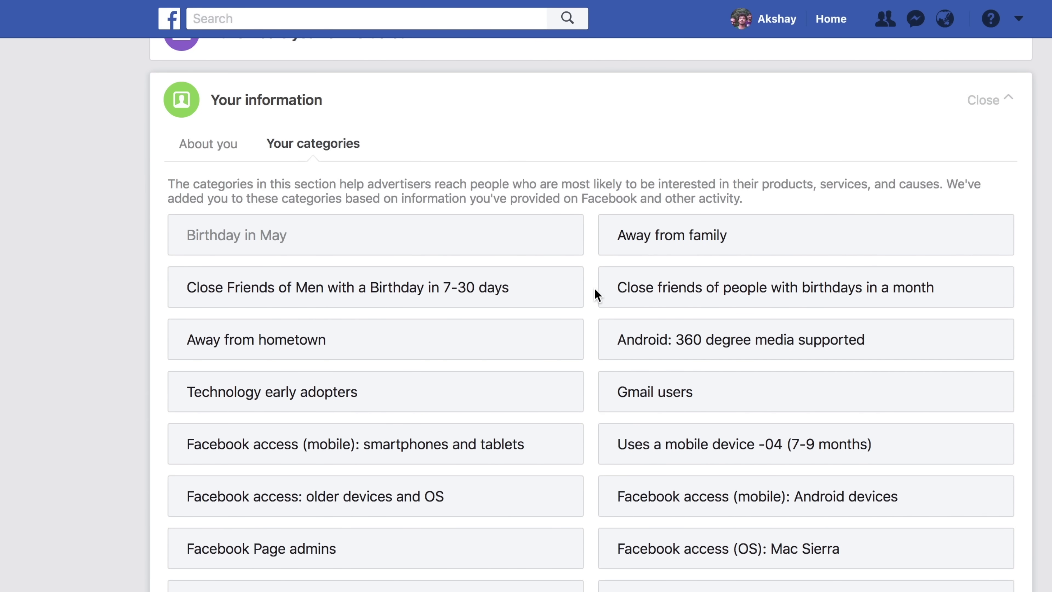
pyautogui.scroll(-2, 595, 289)
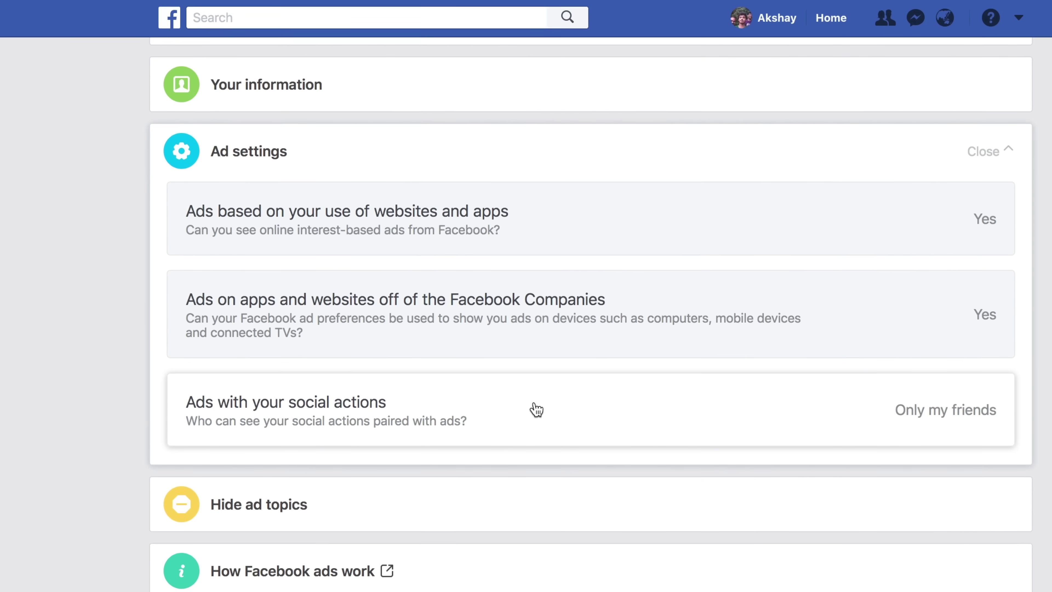
# Set Ads with your social actions to No One
pyautogui.click(513, 423)
pyautogui.scroll(-6, 511, 419)
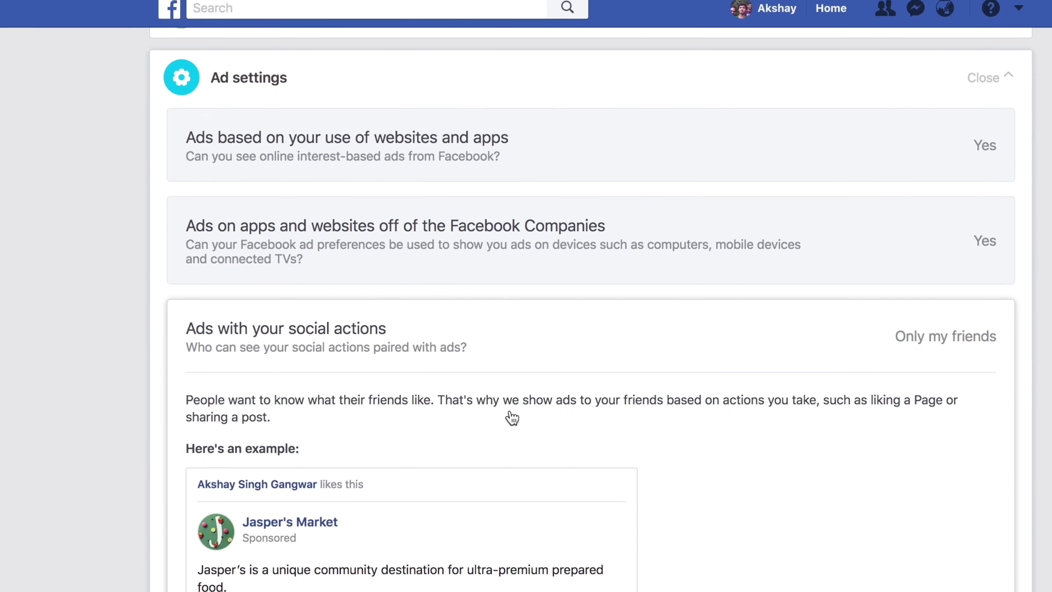
pyautogui.scroll(-3, 513, 410)
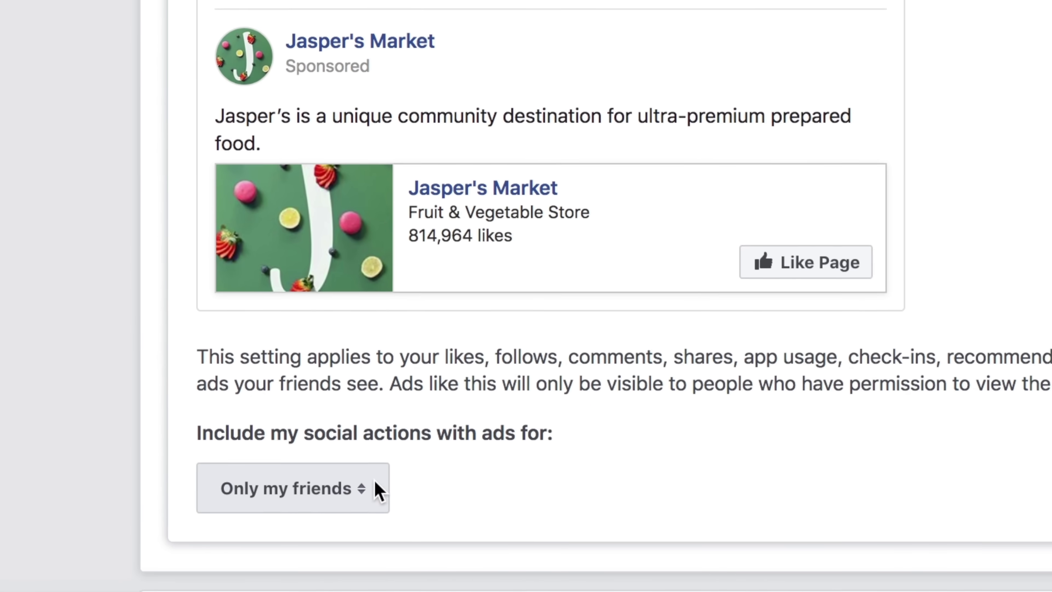
pyautogui.click(378, 491)
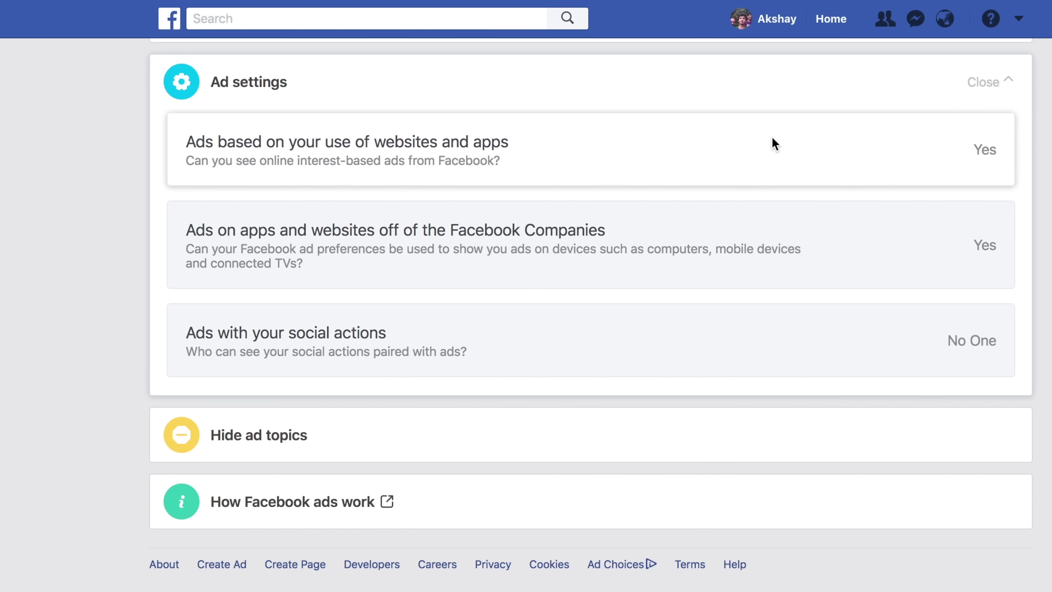
# Turn interest-based ads off
pyautogui.click(773, 138)
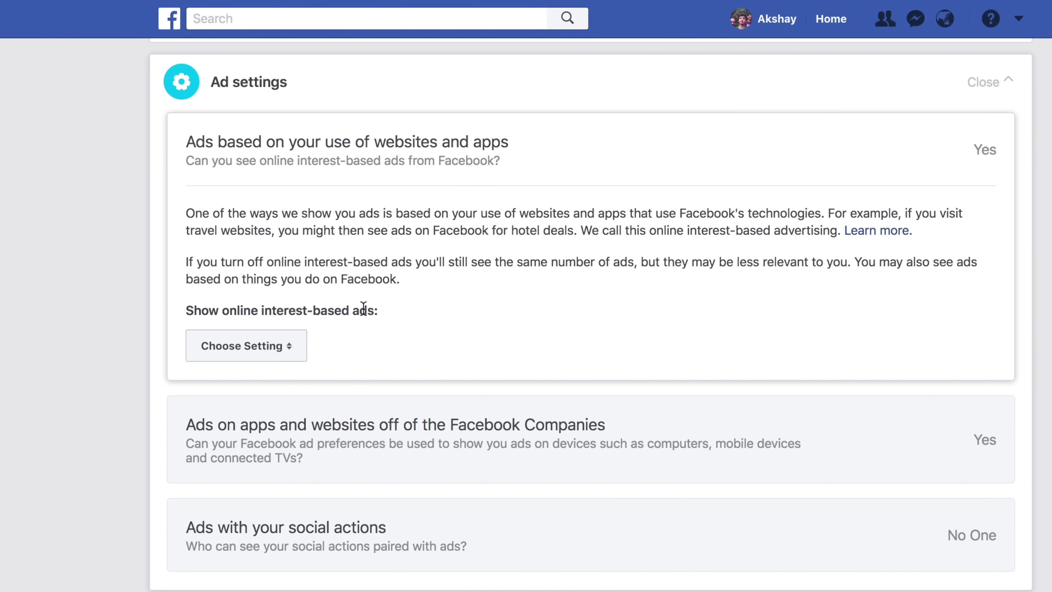
pyautogui.click(284, 348)
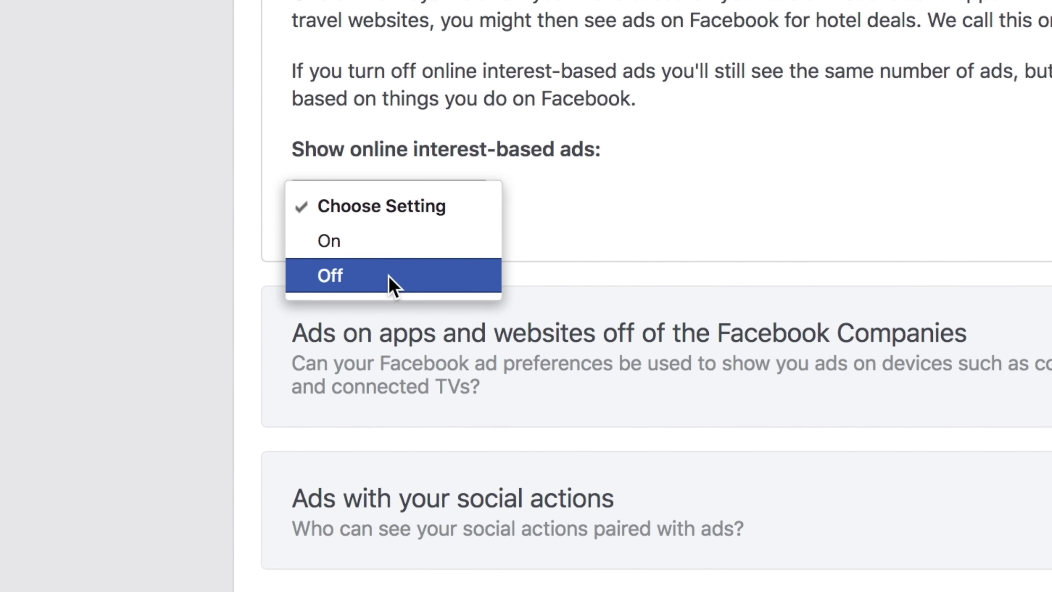
pyautogui.click(391, 285)
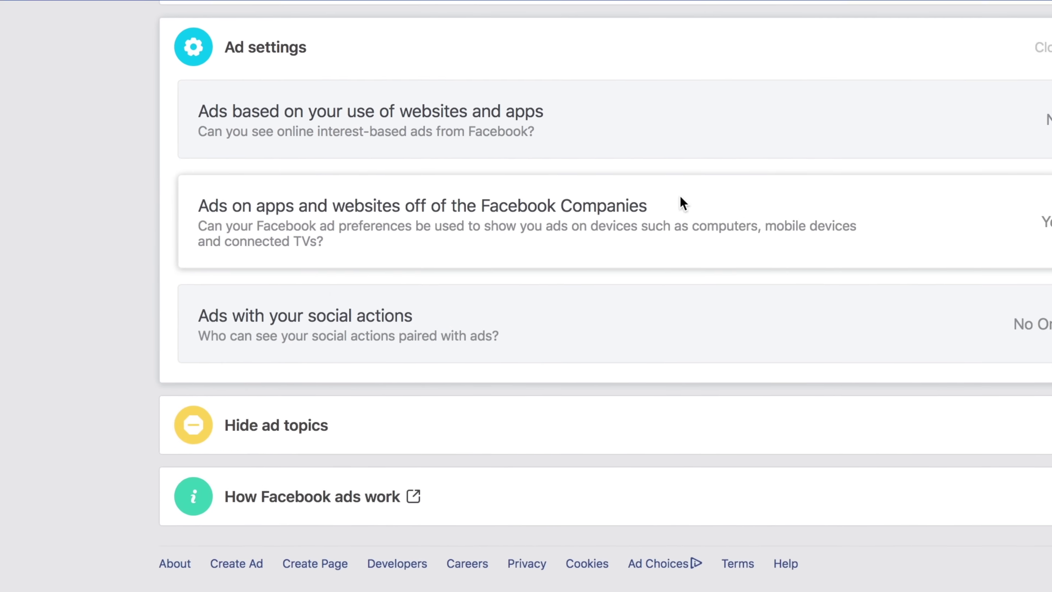
# Set ads off Facebook Companies to No and collapse that setting
pyautogui.click(683, 204)
pyautogui.scroll(-4, 545, 359)
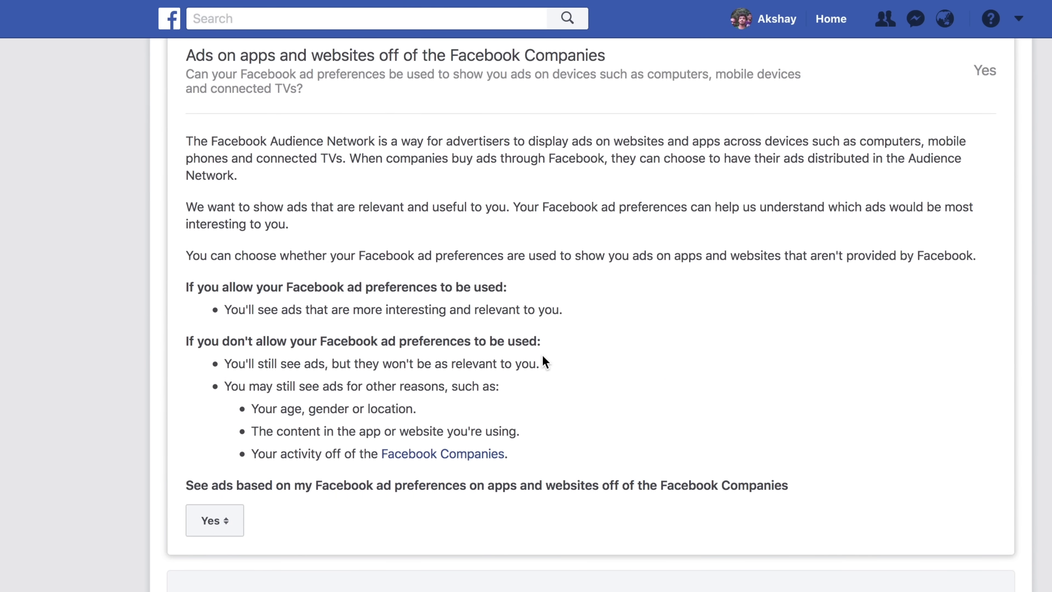
pyautogui.click(239, 524)
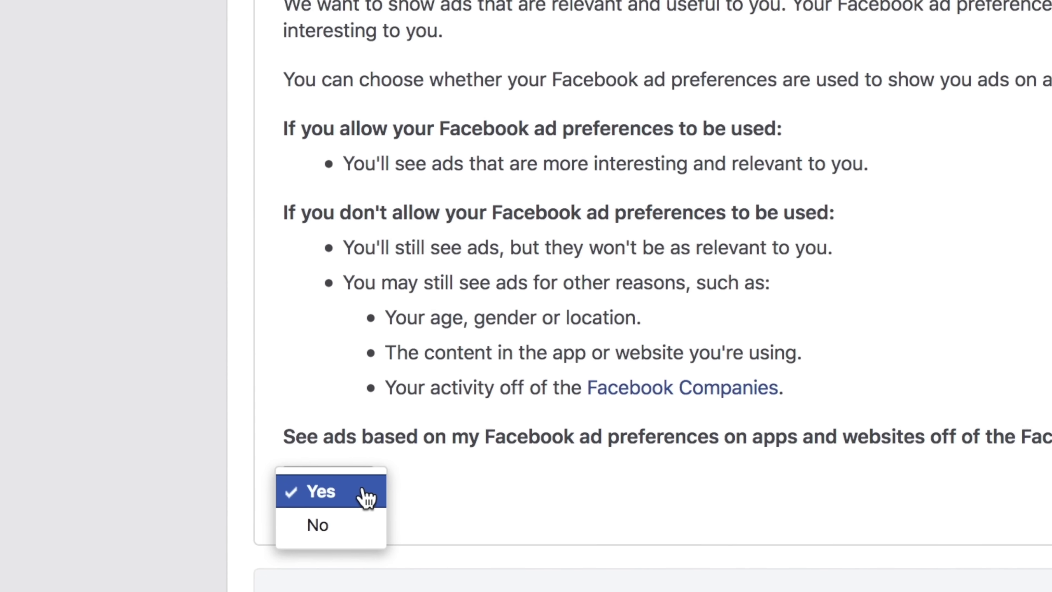
pyautogui.click(230, 543)
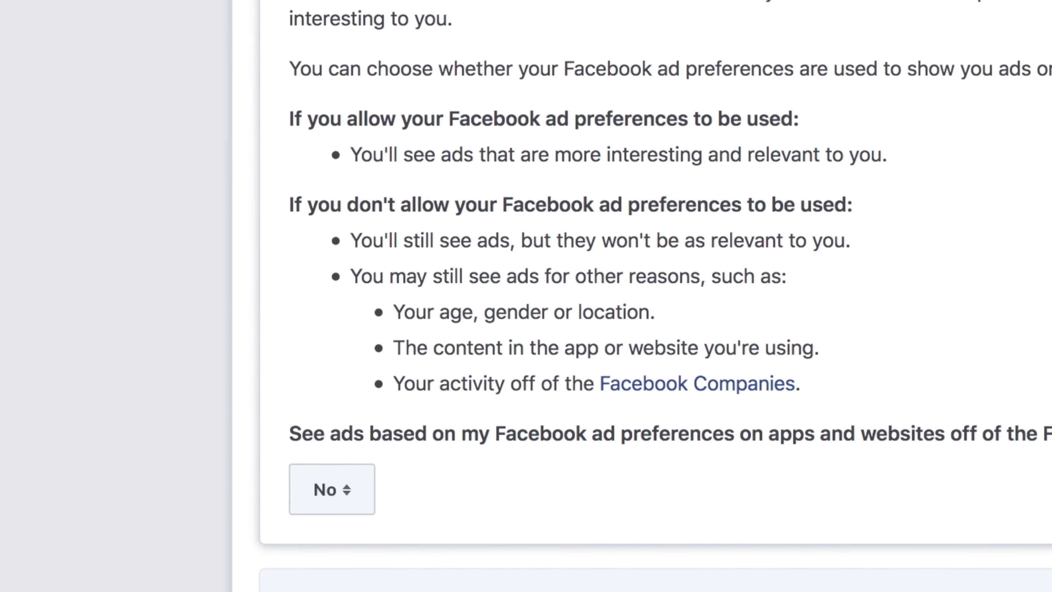
pyautogui.click(723, 74)
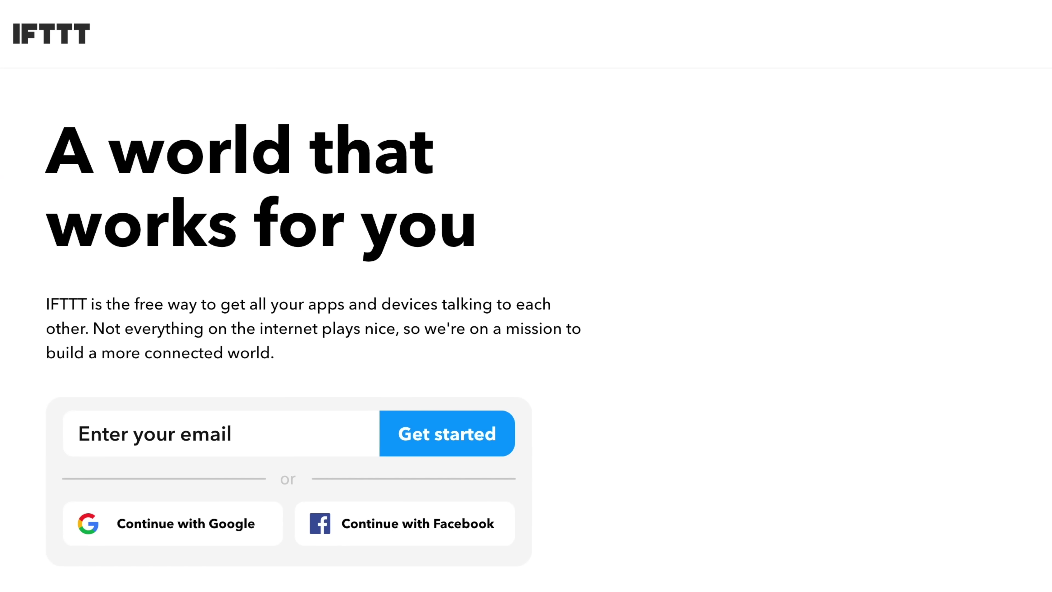
# Start IFTTT sign-in with Facebook, then load Facebook's uploaded contacts management page
pyautogui.scroll(-2, 765, 508)
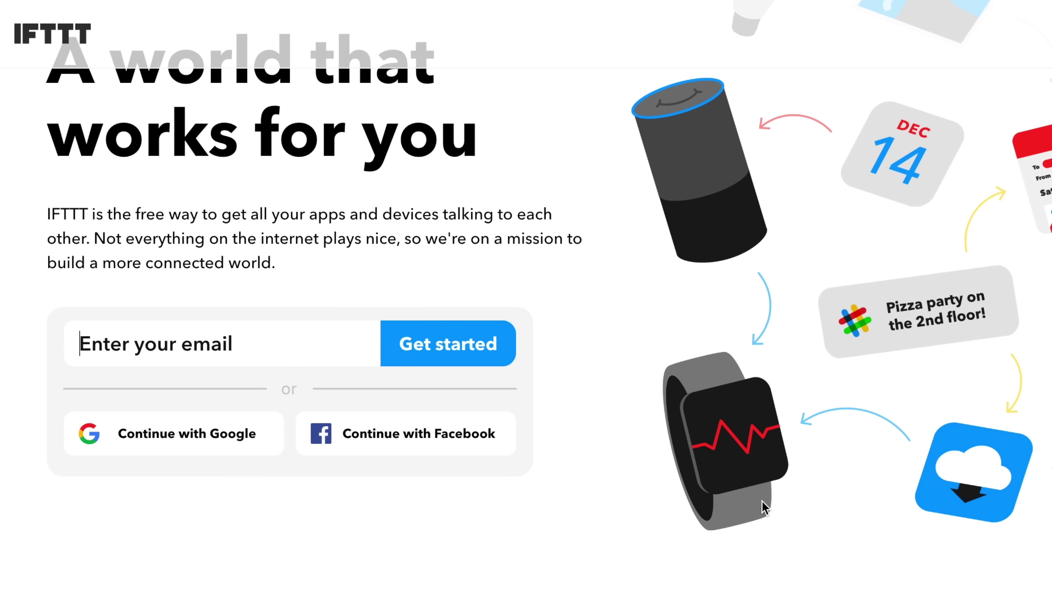
pyautogui.click(459, 445)
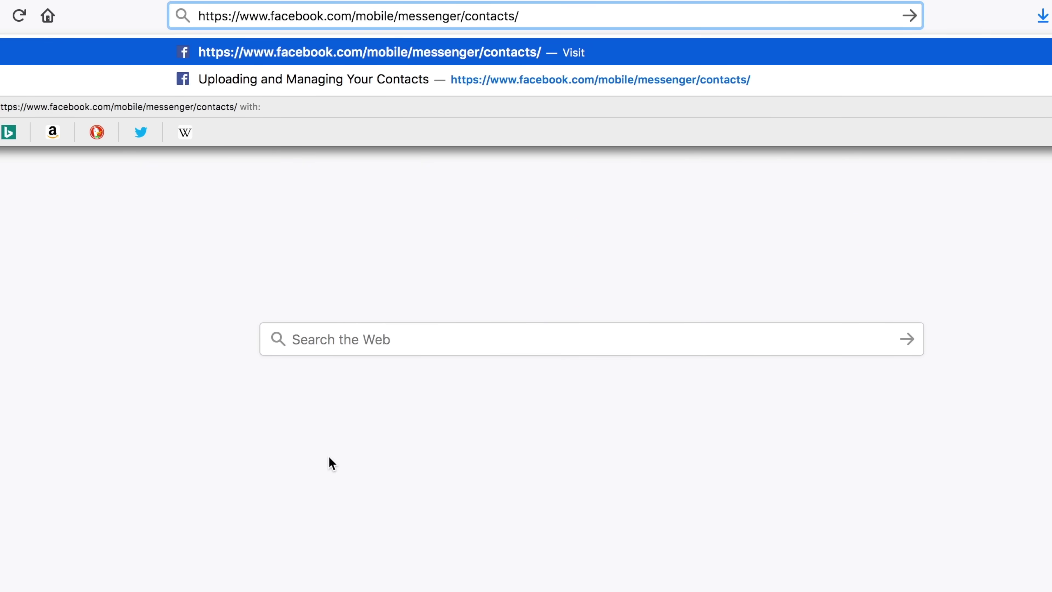
pyautogui.press('Return')
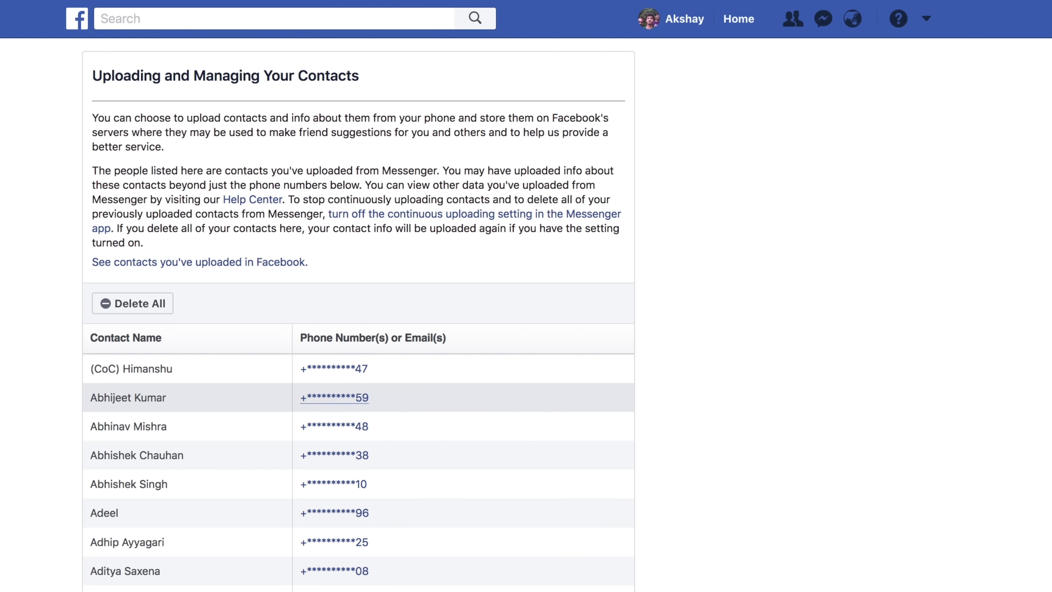
# Delete all contacts uploaded from Messenger and confirm the deletion
pyautogui.scroll(-20, 358, 315)
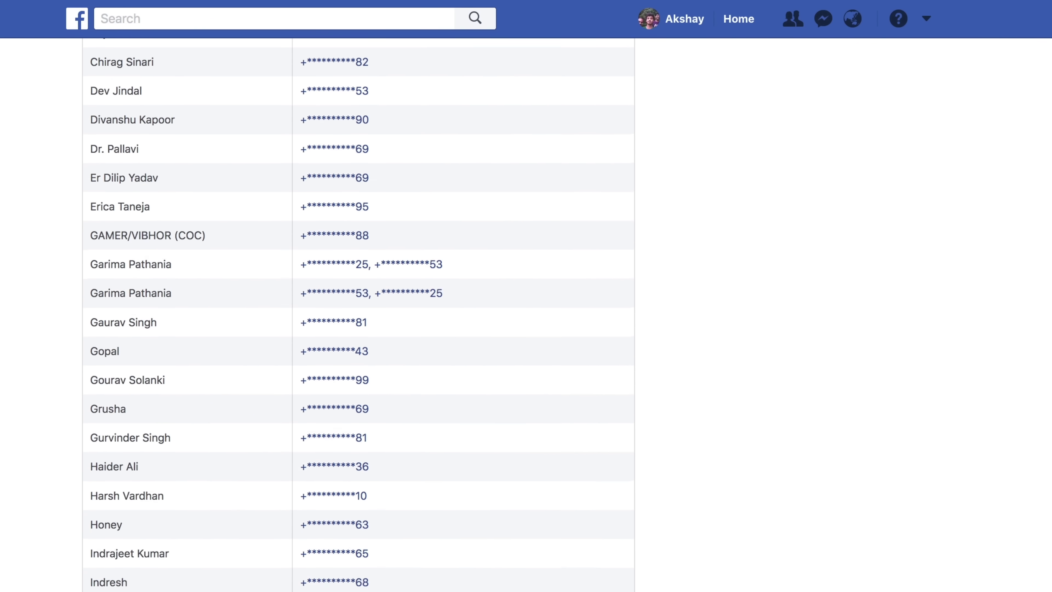
pyautogui.scroll(20, 272, 417)
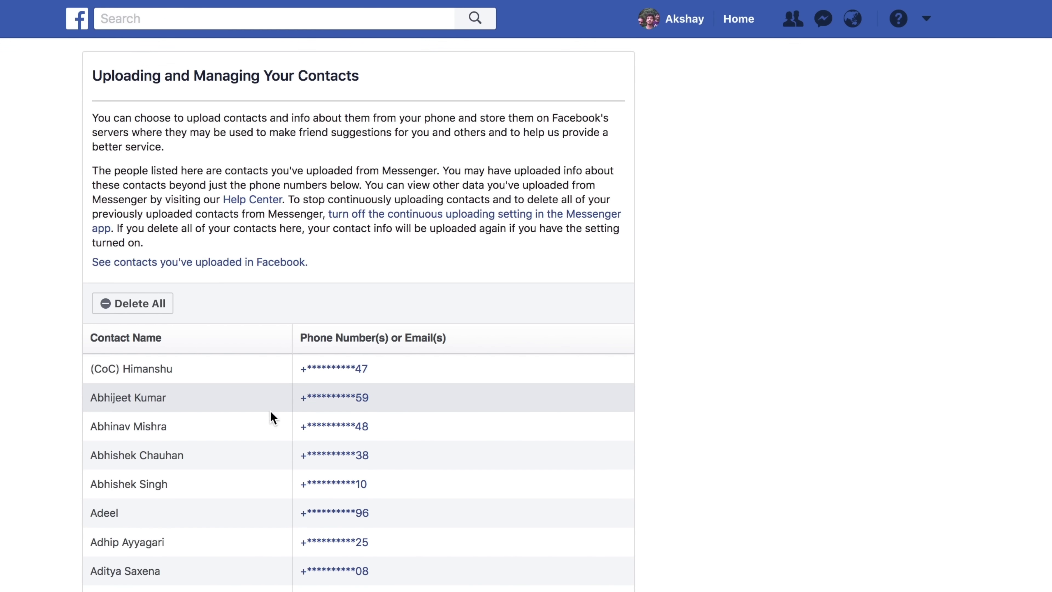
pyautogui.click(154, 299)
pyautogui.click(747, 332)
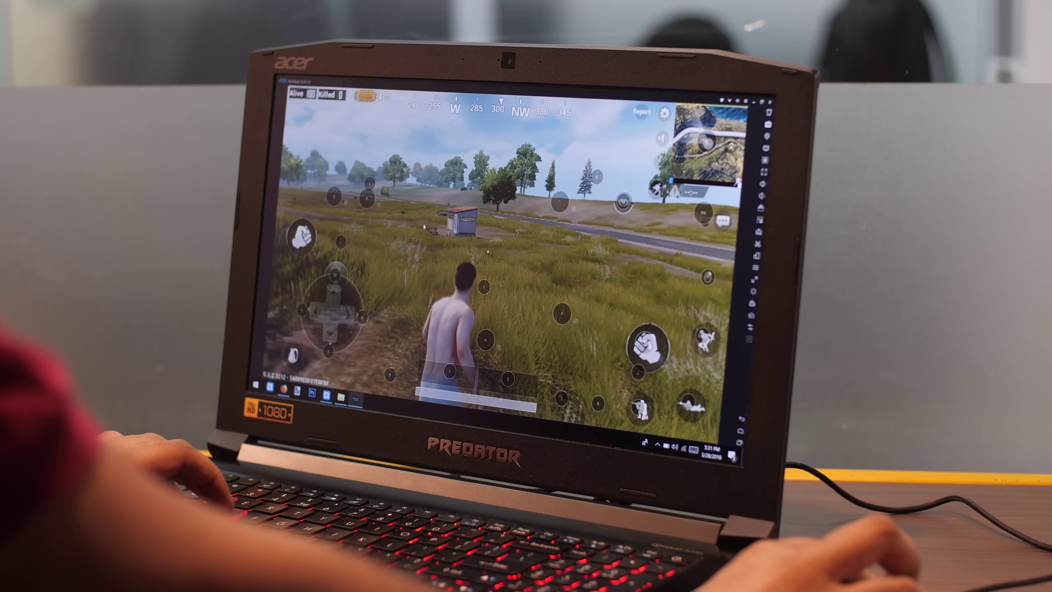
# Walk the PUBG character forward toward the shack
pyautogui.press('w')
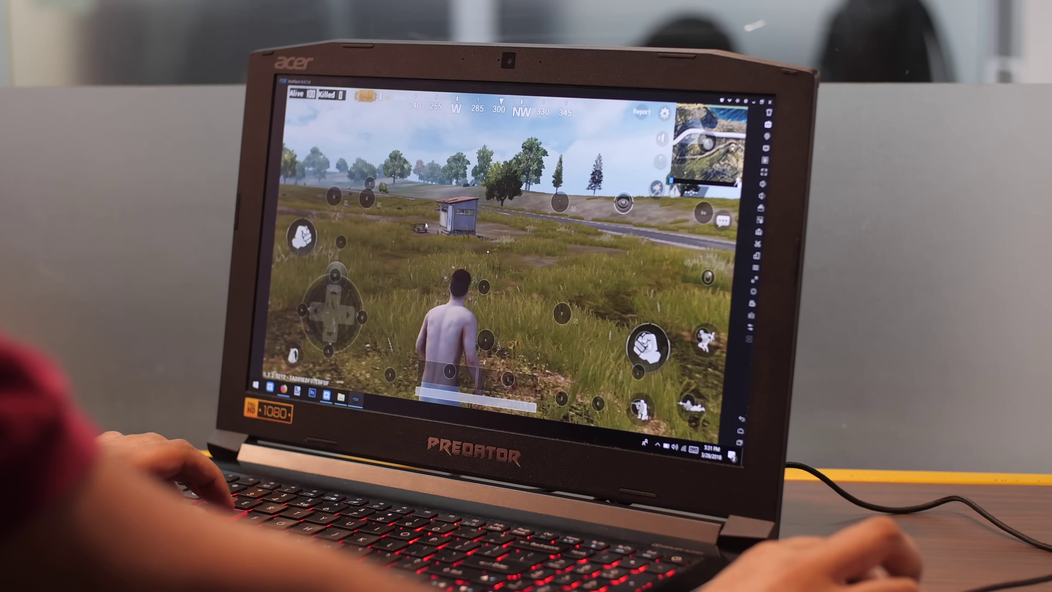